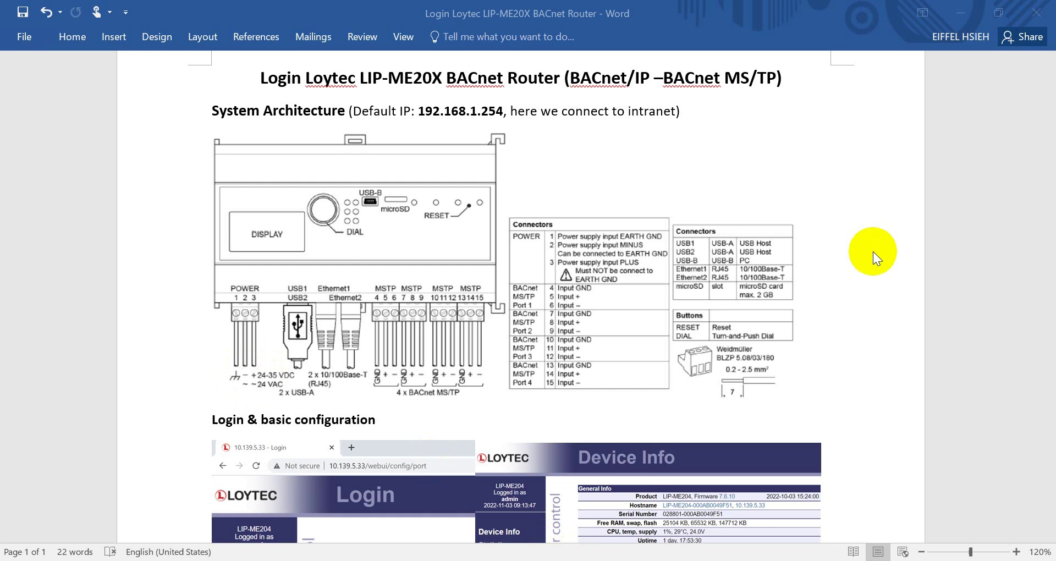
# Scroll the Word guide to the login and port configuration screenshots, then switch to the router's web page.
pyautogui.scroll(-5, 873, 259)
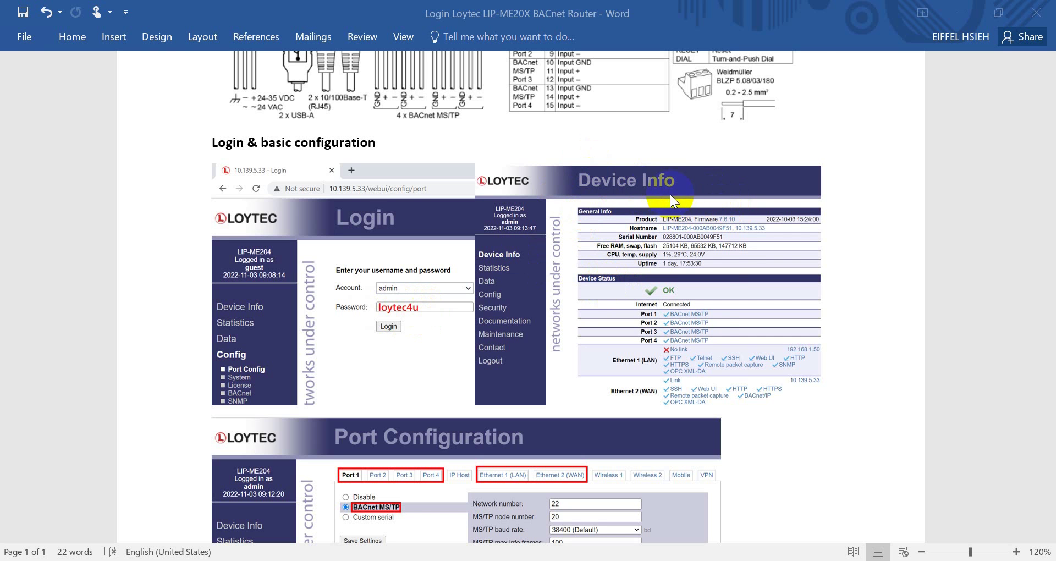
pyautogui.scroll(-5, 706, 384)
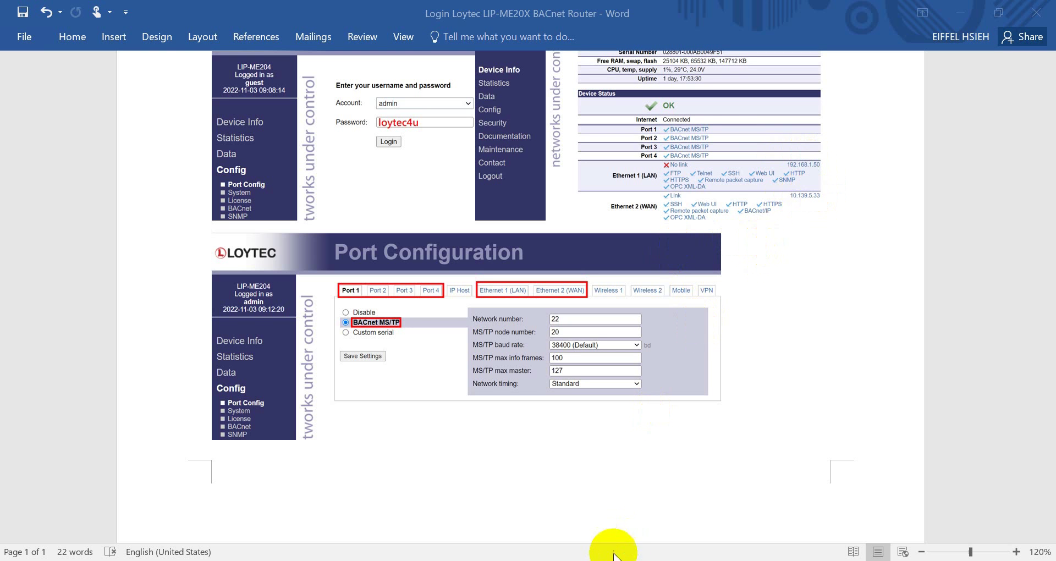
pyautogui.click(550, 560)
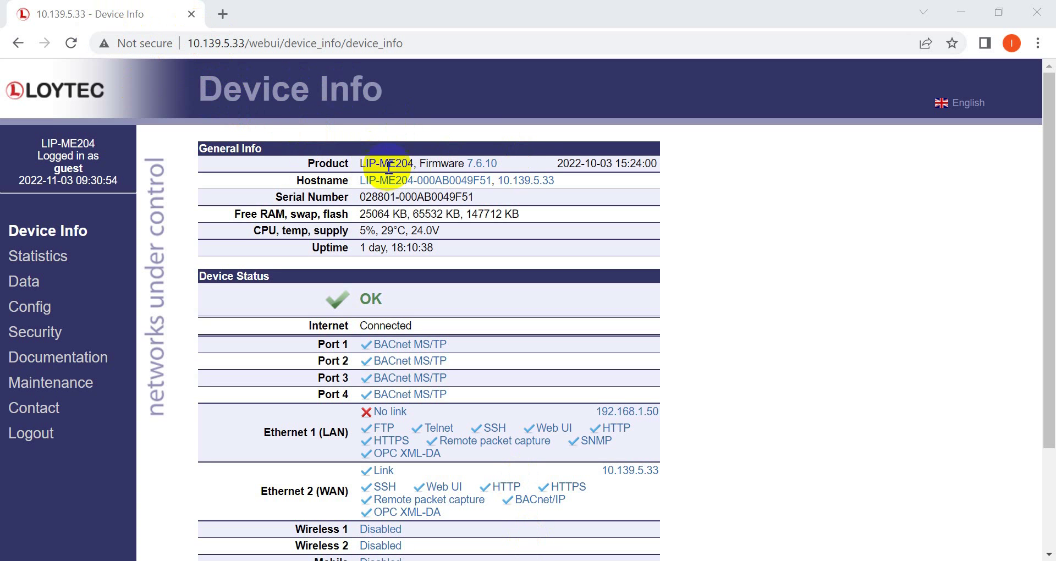
# Review Device Info (product, hostname, memory, supply, port status), then scroll to Firmware Info showing 7.6.10.
pyautogui.moveTo(380, 171); pyautogui.dragTo(320, 164)
pyautogui.click(320, 163)
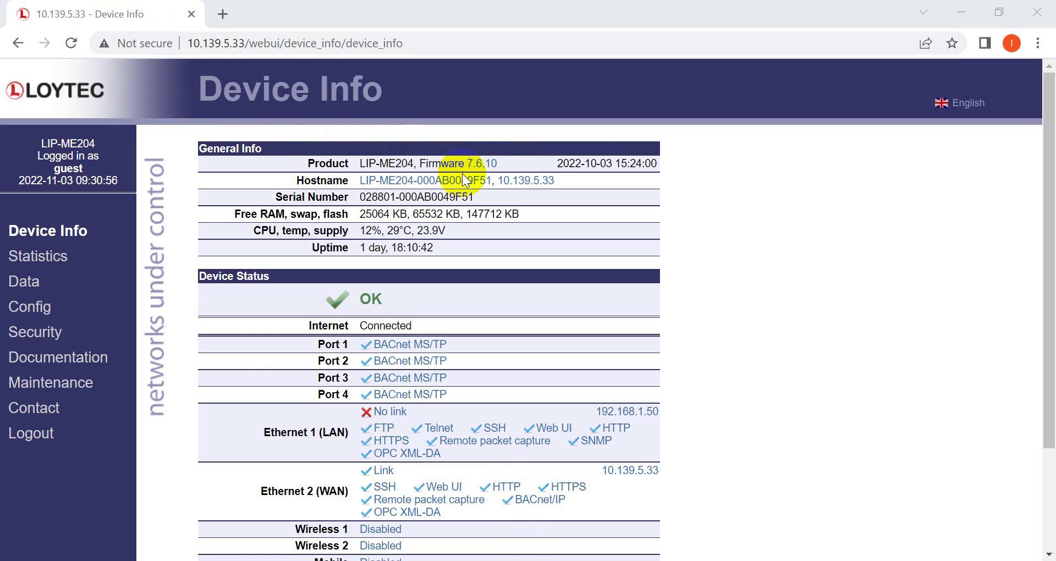
pyautogui.moveTo(362, 228); pyautogui.dragTo(341, 231)
pyautogui.click(352, 222)
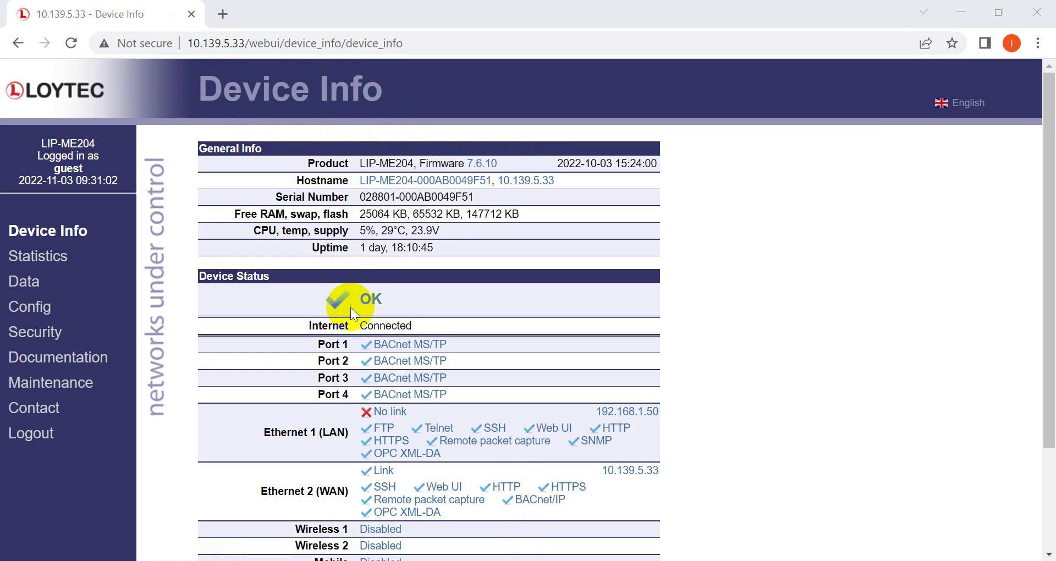
pyautogui.scroll(-1, 364, 311)
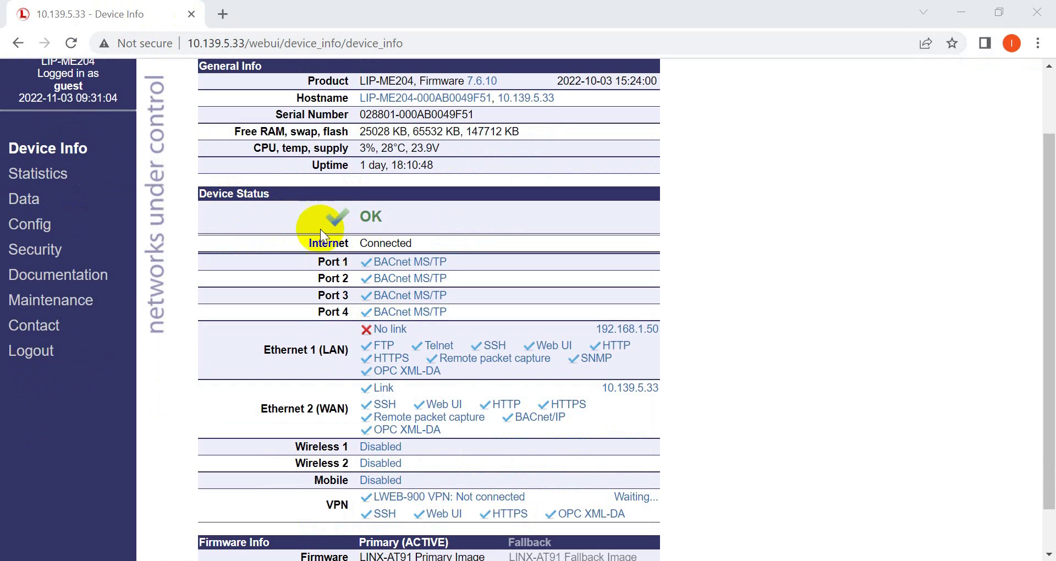
pyautogui.moveTo(343, 237); pyautogui.dragTo(327, 261)
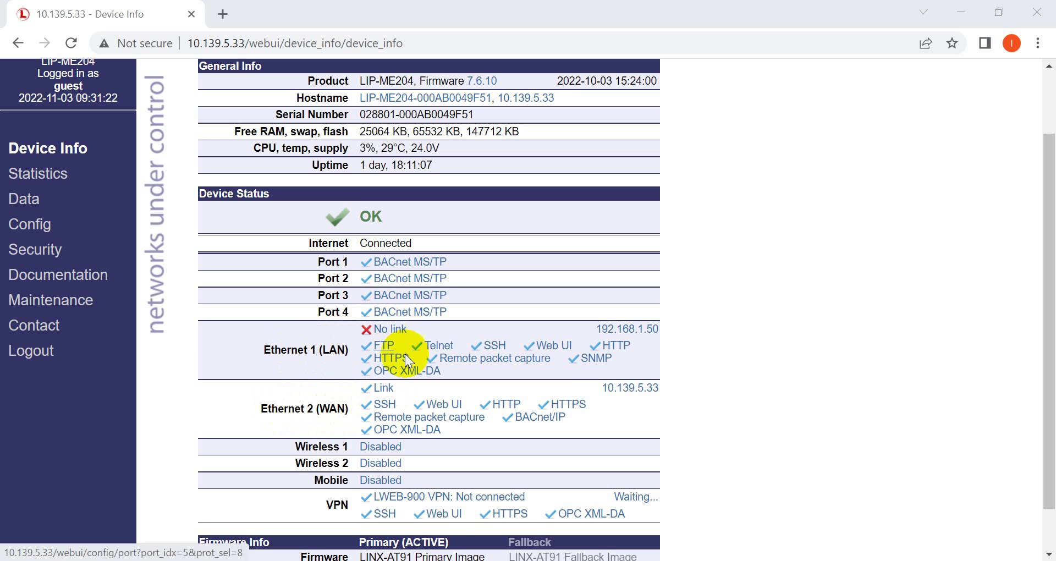
pyautogui.scroll(-1, 557, 379)
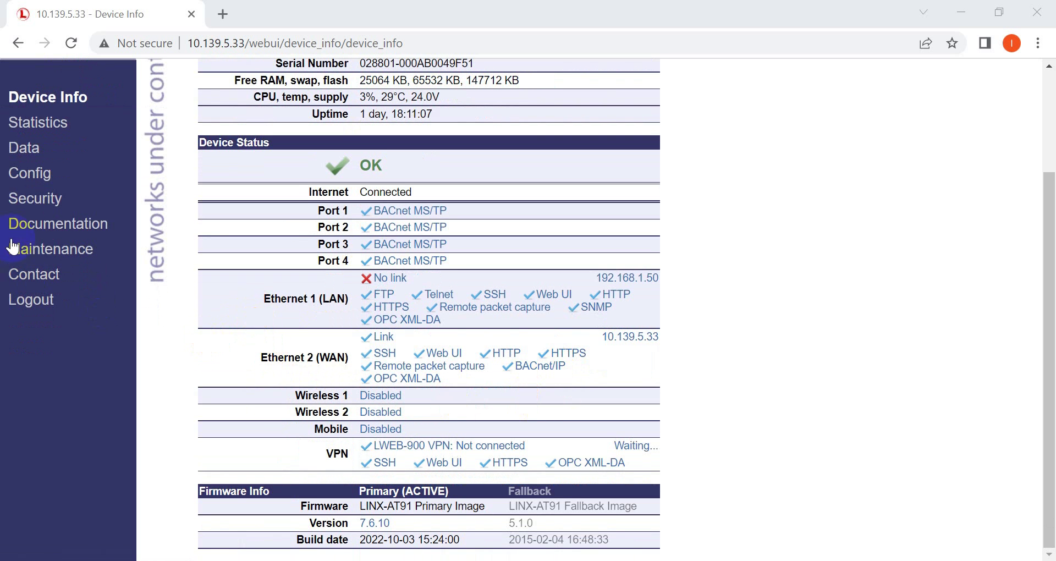
# Log in with the admin password, decline saving it, and continue past the password-change warning.
pyautogui.click(44, 173)
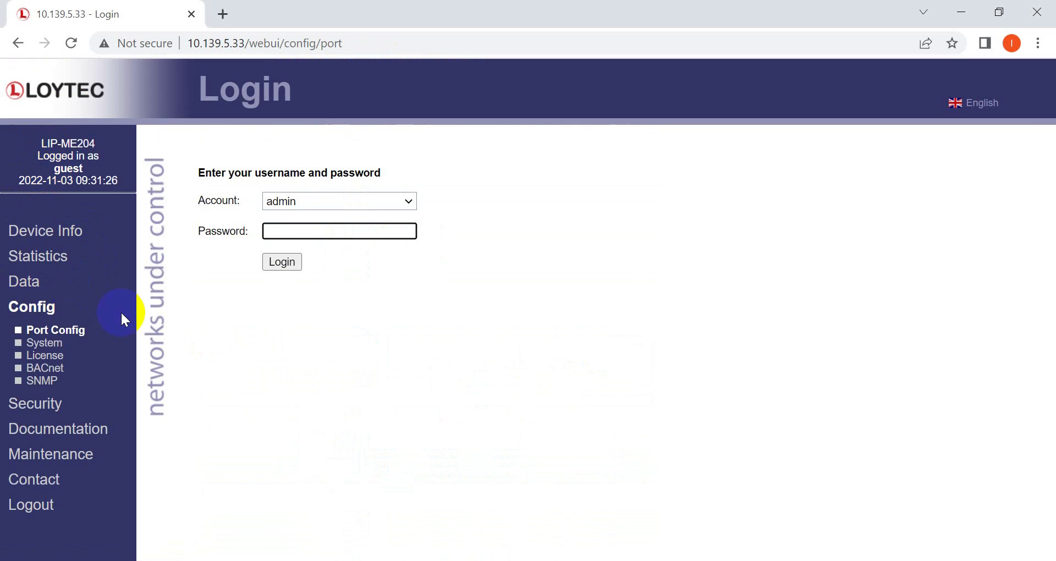
pyautogui.click(307, 231)
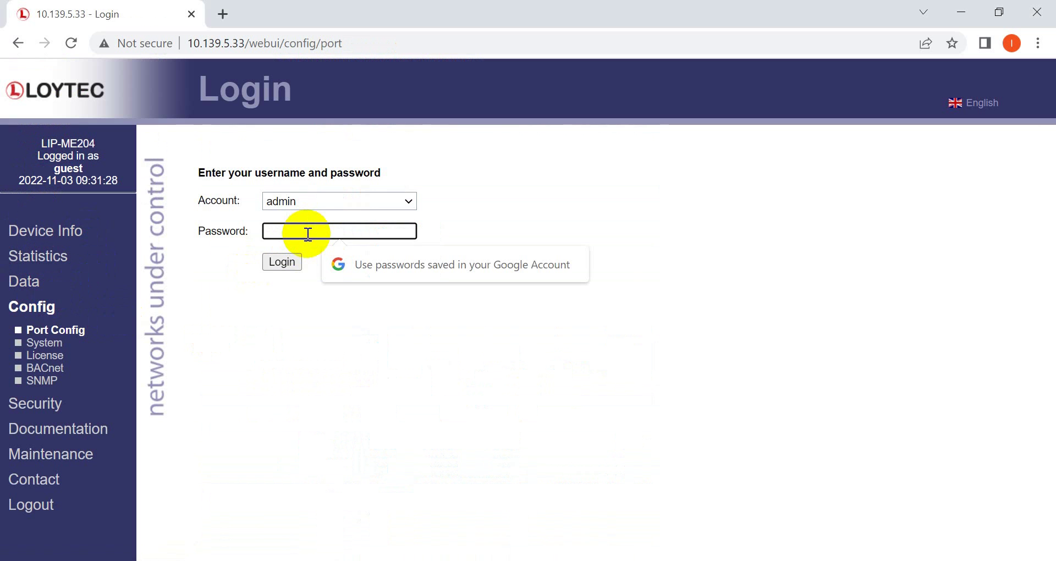
pyautogui.write('lo')
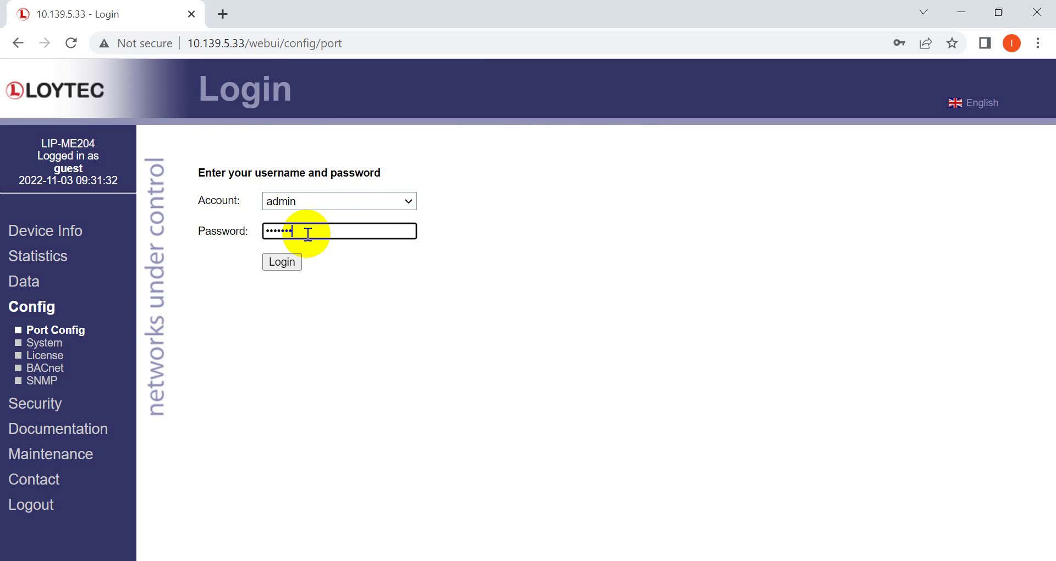
pyautogui.click(296, 259)
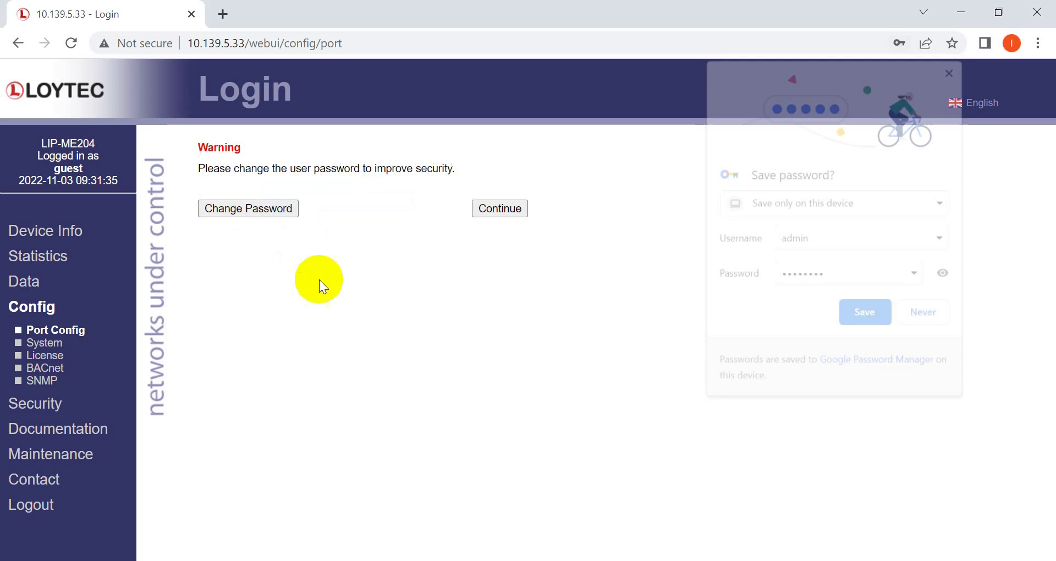
pyautogui.click(950, 70)
pyautogui.click(501, 207)
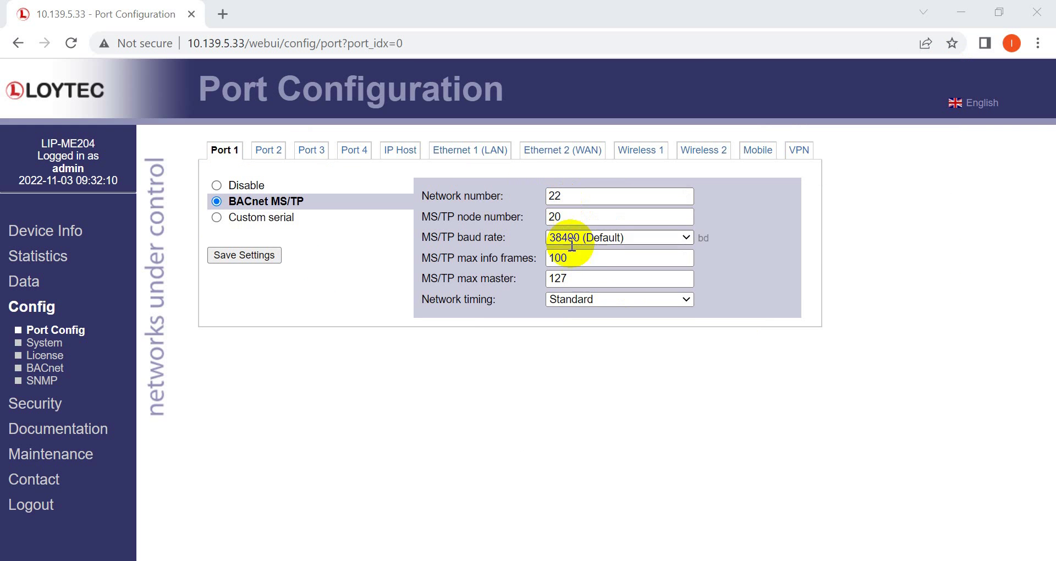
# Check Port 1 MS/TP settings, keeping 38400 baud, max info frames 100 and Standard network timing.
pyautogui.click(618, 238)
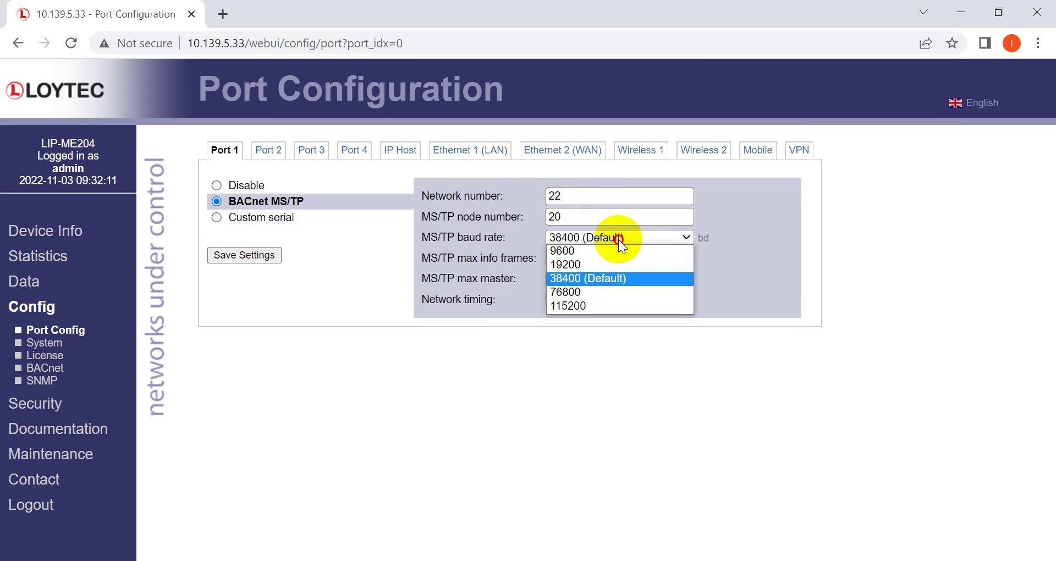
pyautogui.click(701, 281)
pyautogui.click(663, 259)
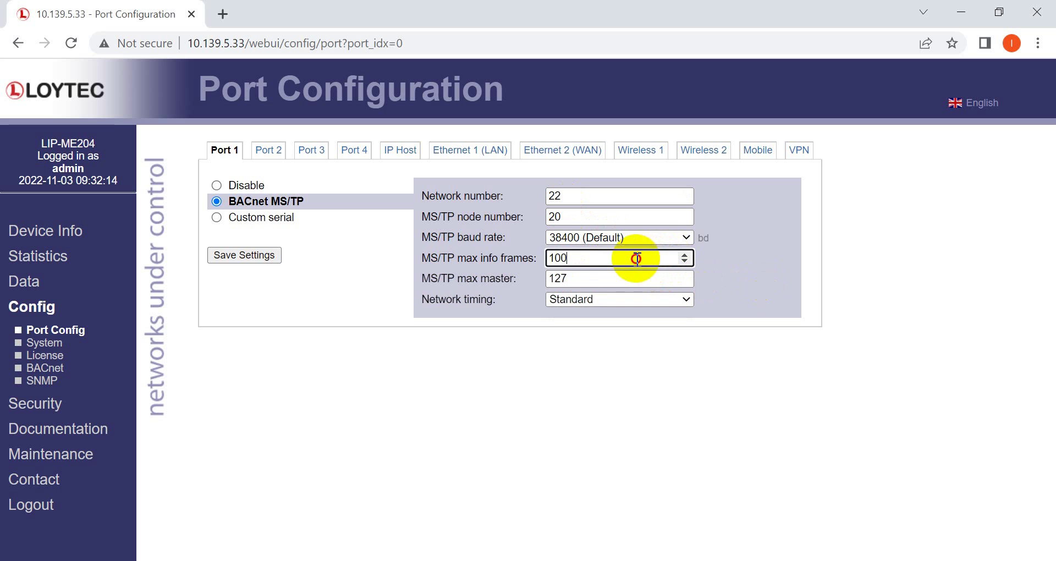
pyautogui.click(604, 299)
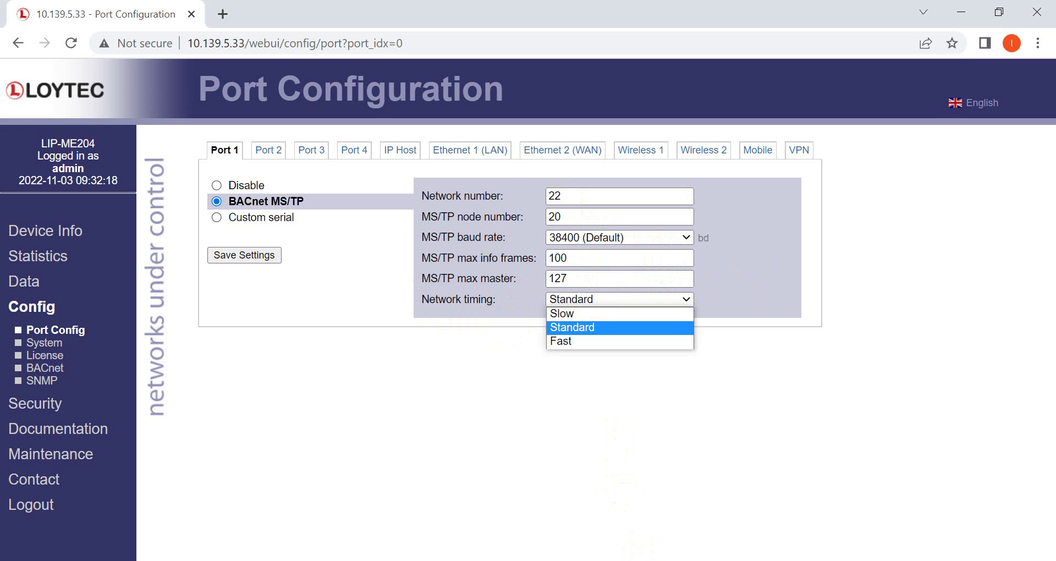
pyautogui.click(488, 174)
# Review the Ethernet 1 (LAN) and Ethernet 2 (WAN) settings and save the WAN port with BACnet/IP enabled.
pyautogui.click(472, 151)
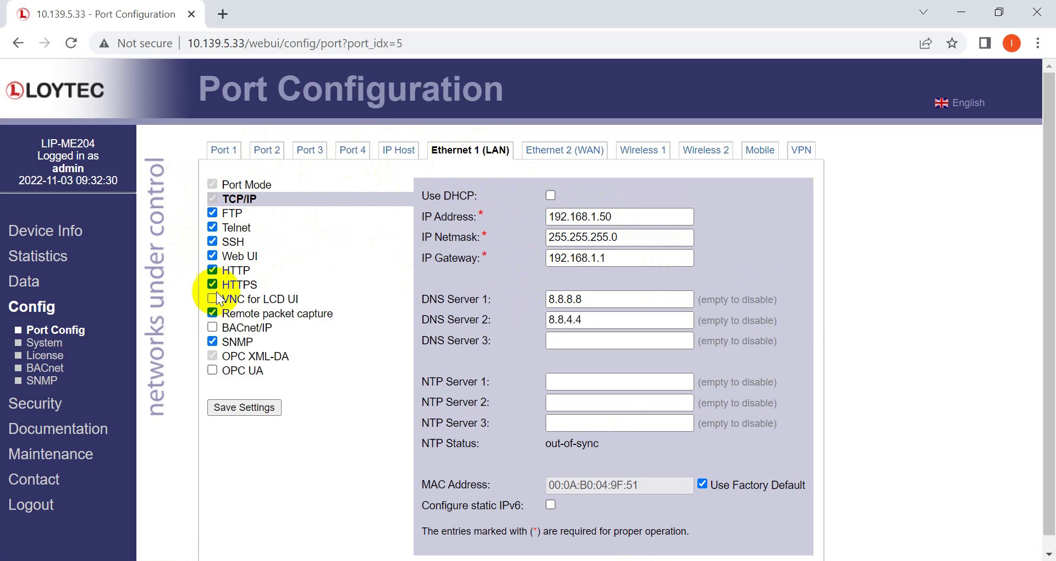
pyautogui.click(531, 149)
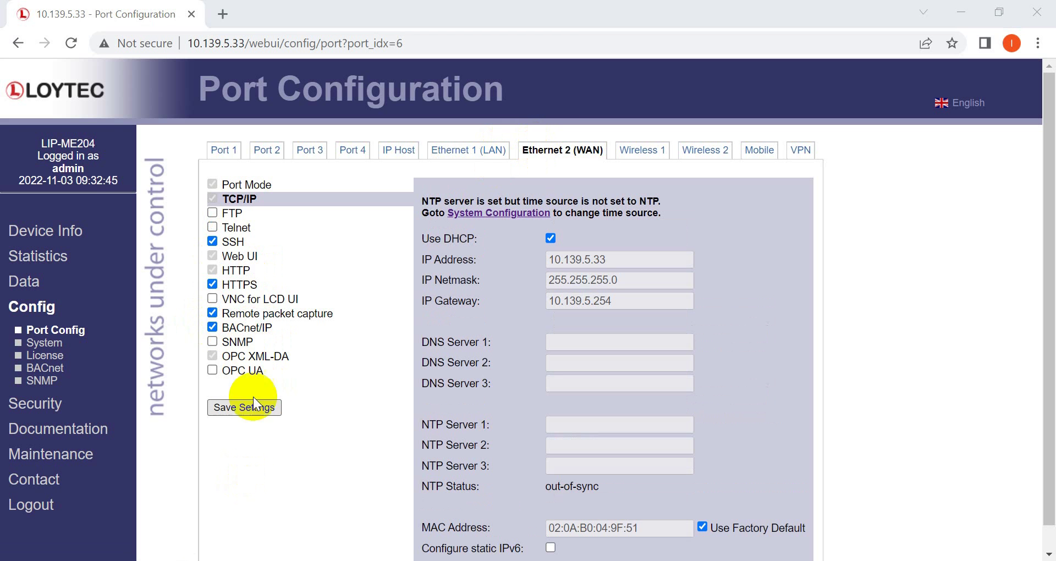
pyautogui.click(245, 411)
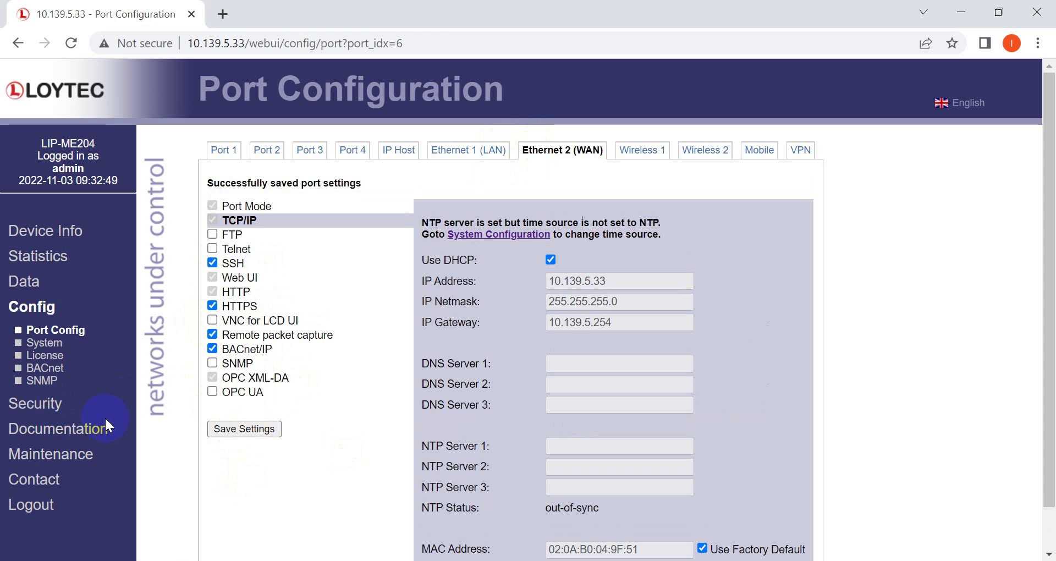
# Check online under Maintenance > Firmware that the installed 7.6.10 is the latest version.
pyautogui.click(65, 455)
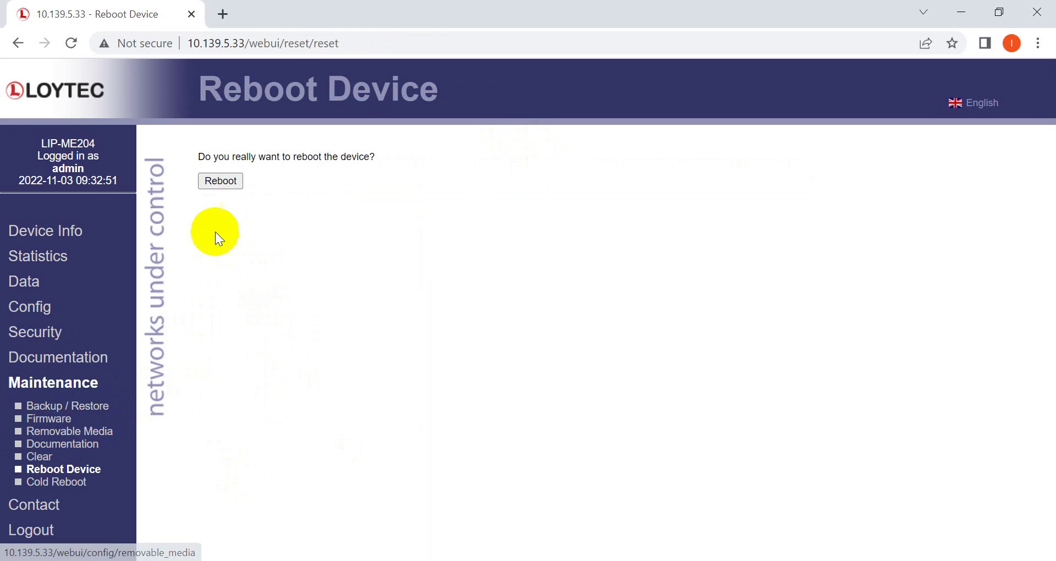
pyautogui.click(61, 419)
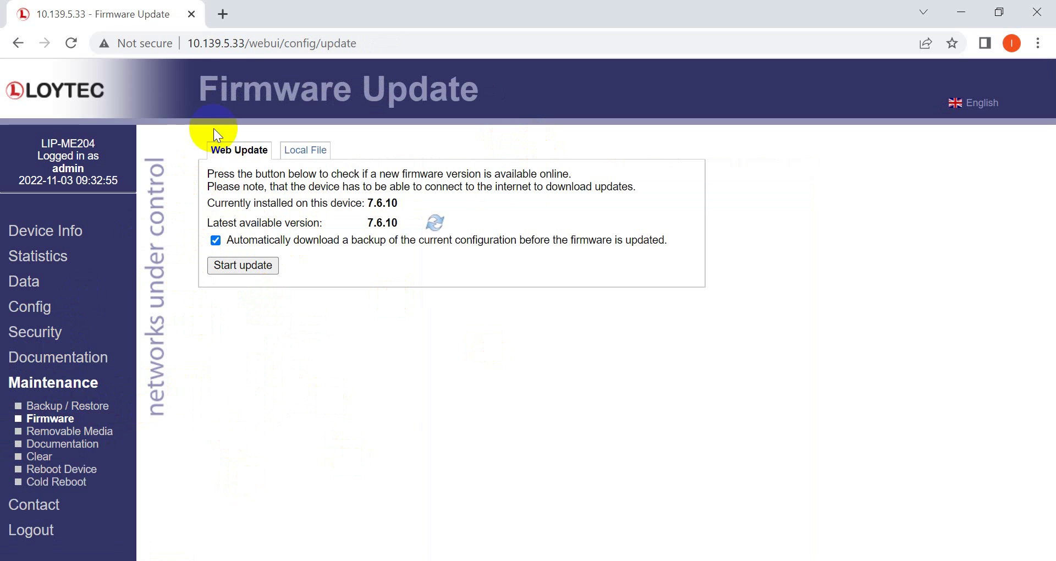
pyautogui.click(434, 224)
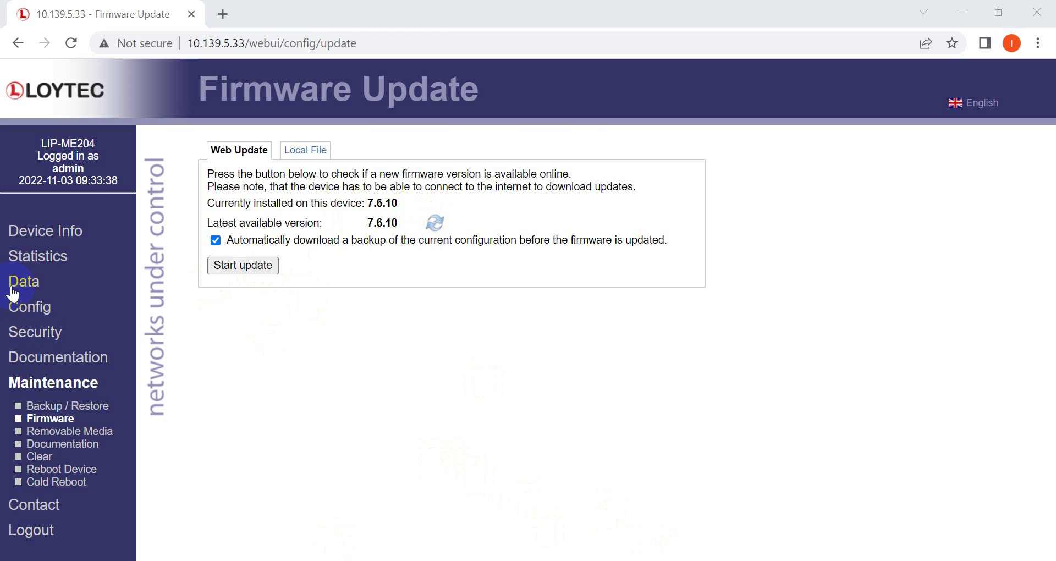
pyautogui.click(55, 258)
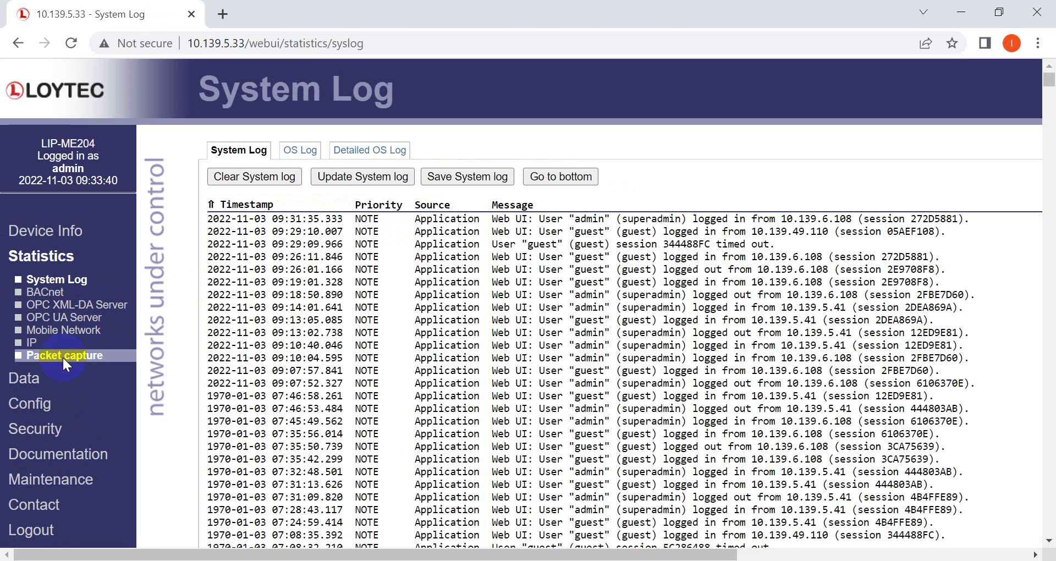
# Run a local packet capture on BACnet.MSTP.@.Port.1 (110 packets) and download the 1 kB capture file.
pyautogui.click(62, 356)
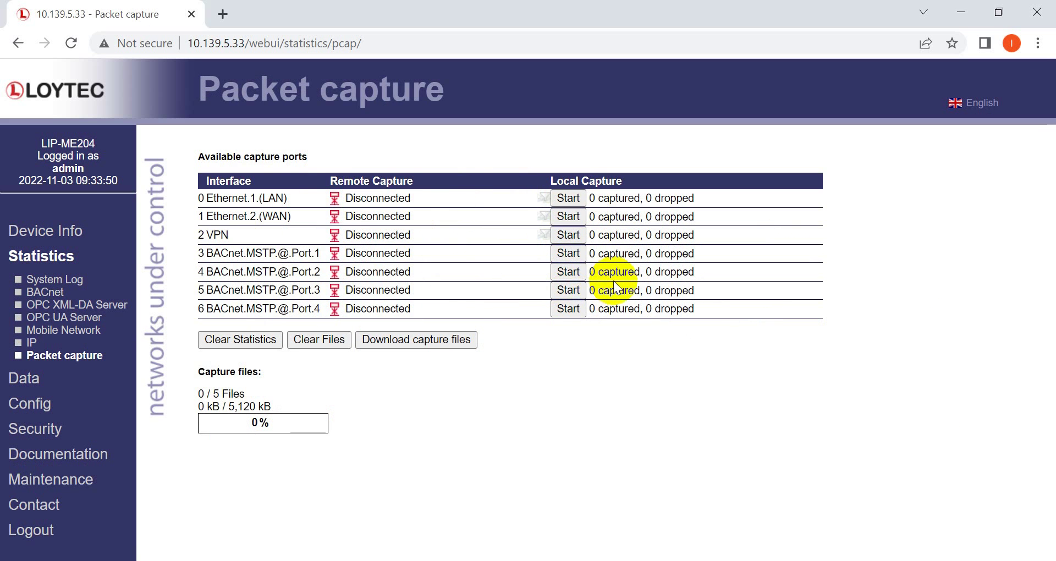
pyautogui.click(564, 252)
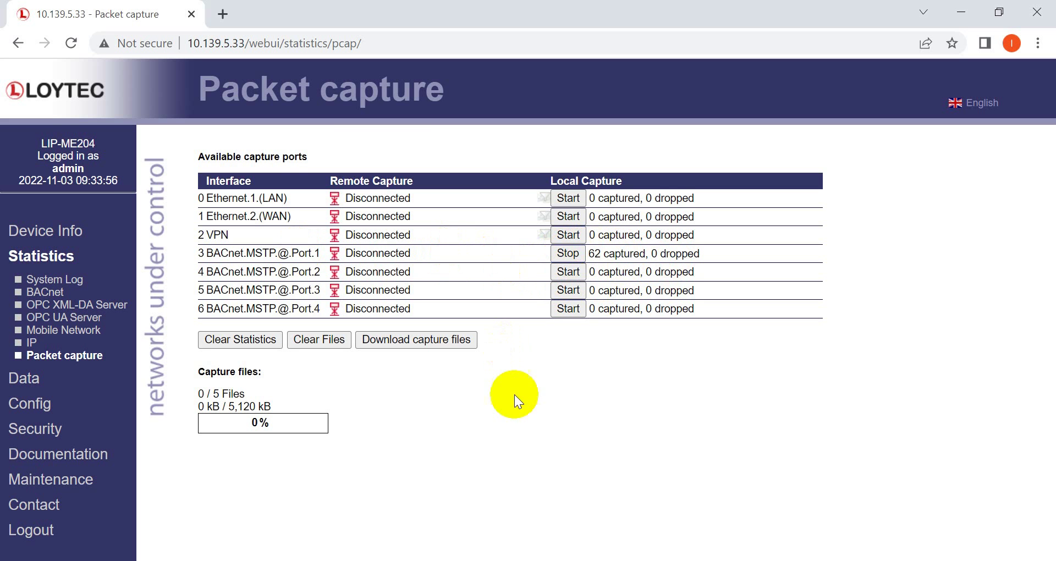
pyautogui.click(564, 252)
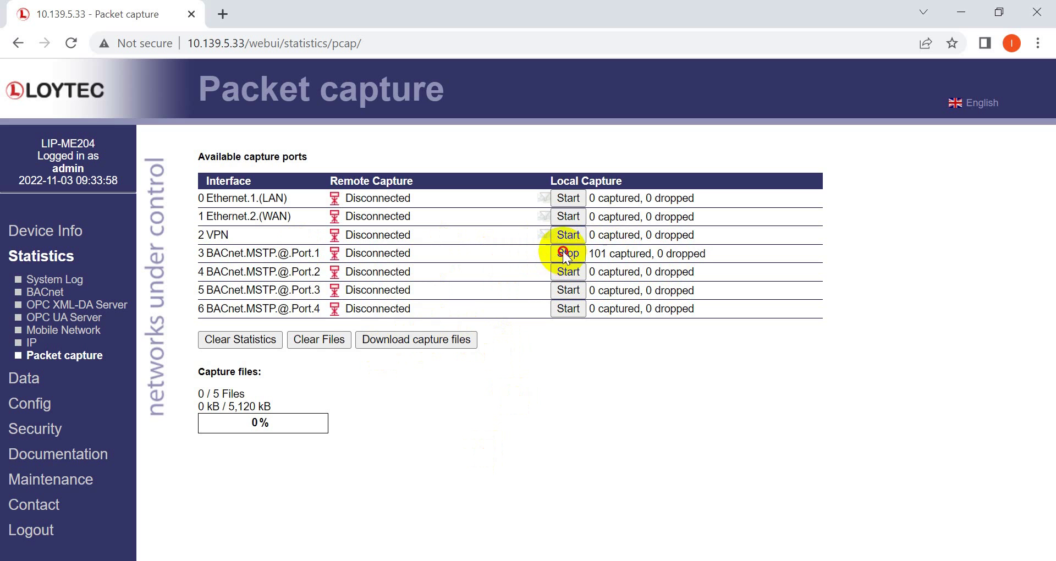
pyautogui.click(406, 340)
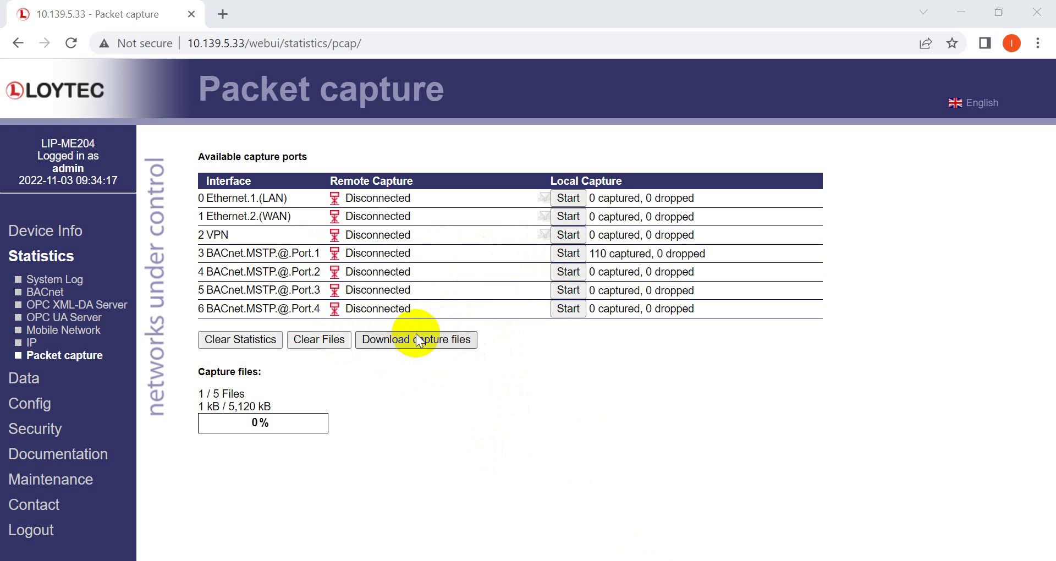